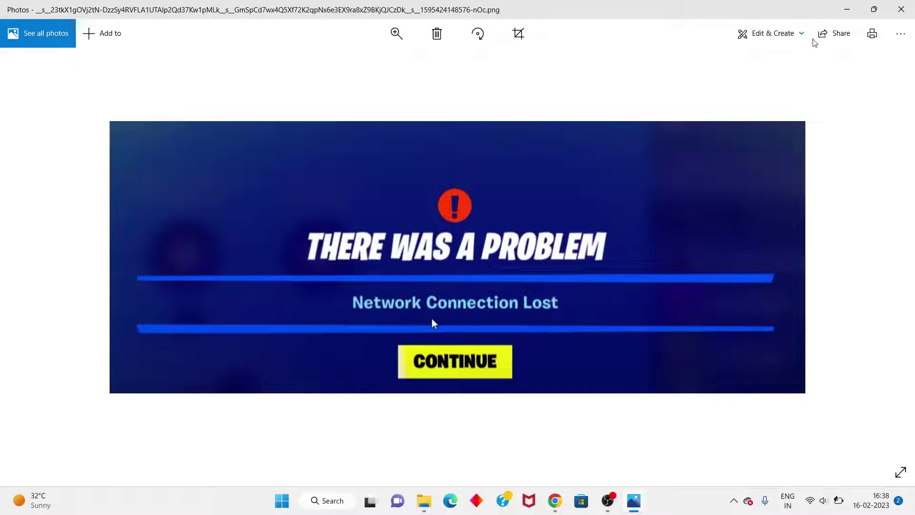
Close the 'Network Connection Lost' screenshot in Photos and the File Explorer window behind it
left_click(901, 9)
left_click(899, 10)
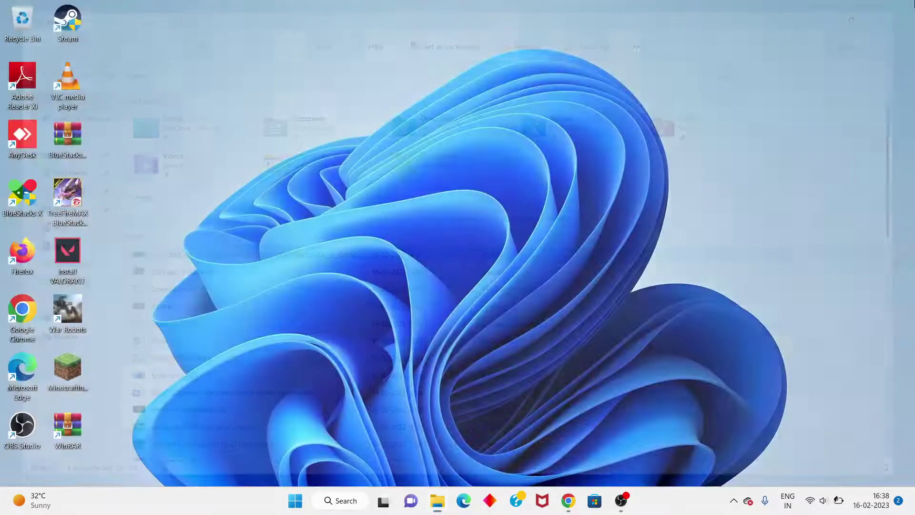
Launch Control Panel via search and open Network and Sharing Center's adapter settings list
left_click(343, 502)
type("con")
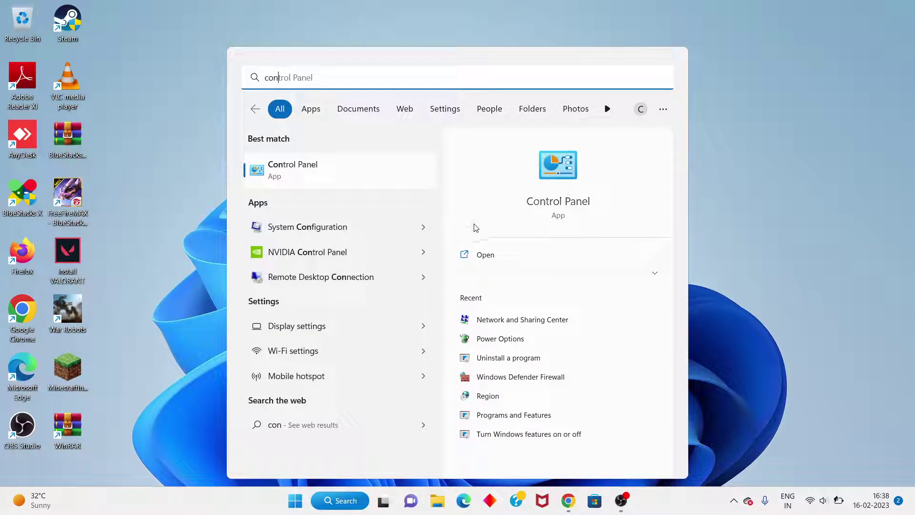
left_click(485, 258)
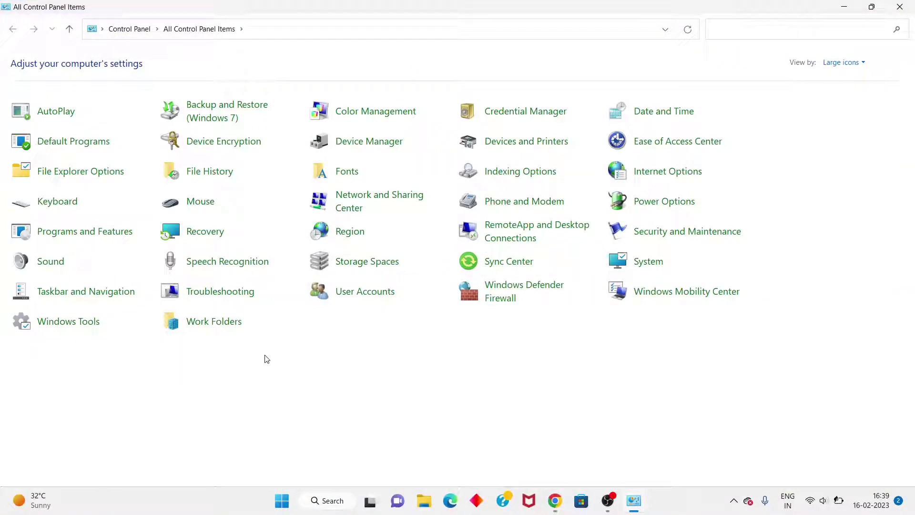
left_click(342, 203)
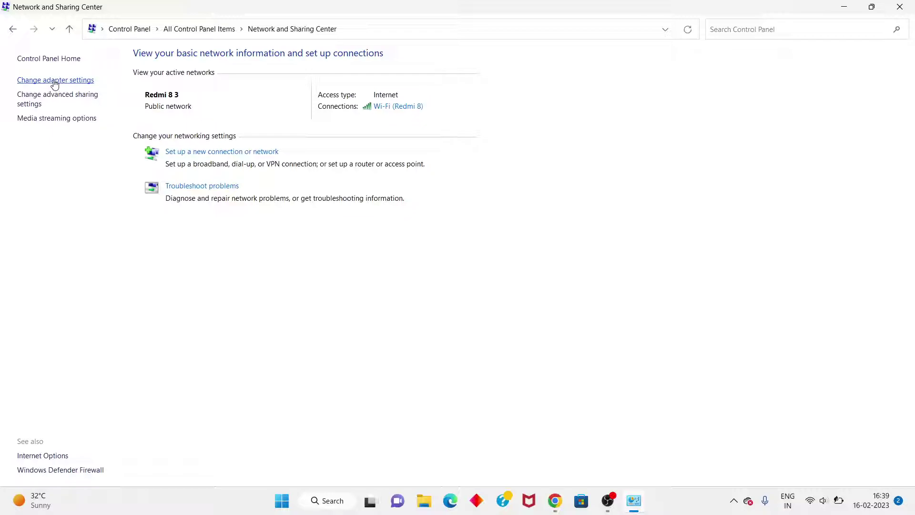
left_click(69, 82)
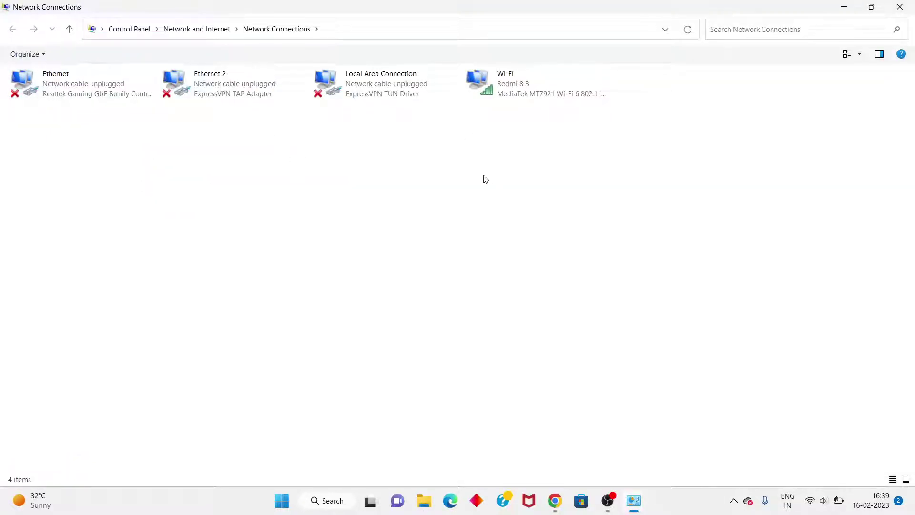
Set Wi-Fi's IPv4 DNS to 1.1.1.1 preferred and 1.0.0.1 alternate, then close the adapter windows
right_click(533, 73)
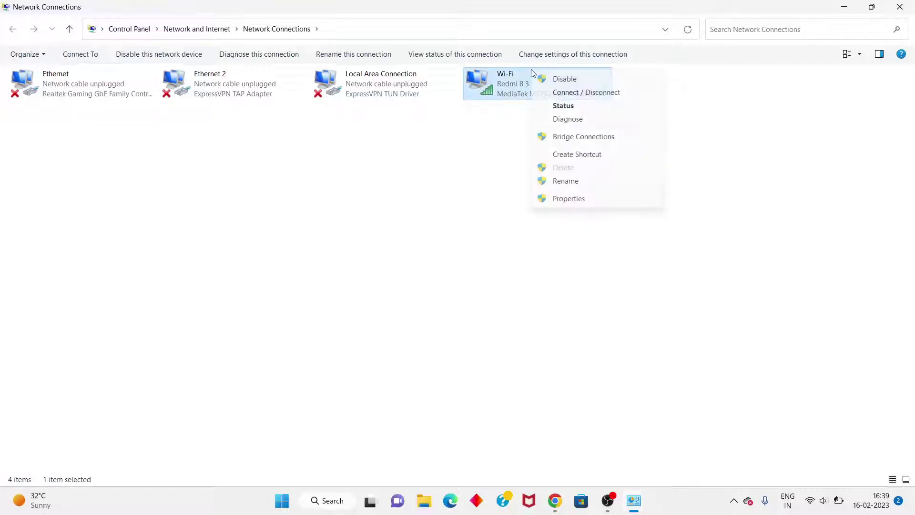
left_click(566, 199)
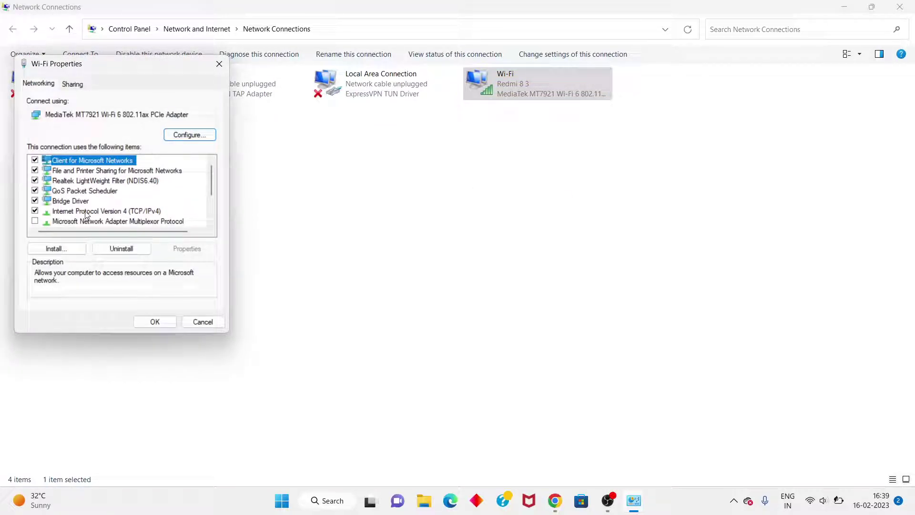
left_click(128, 213)
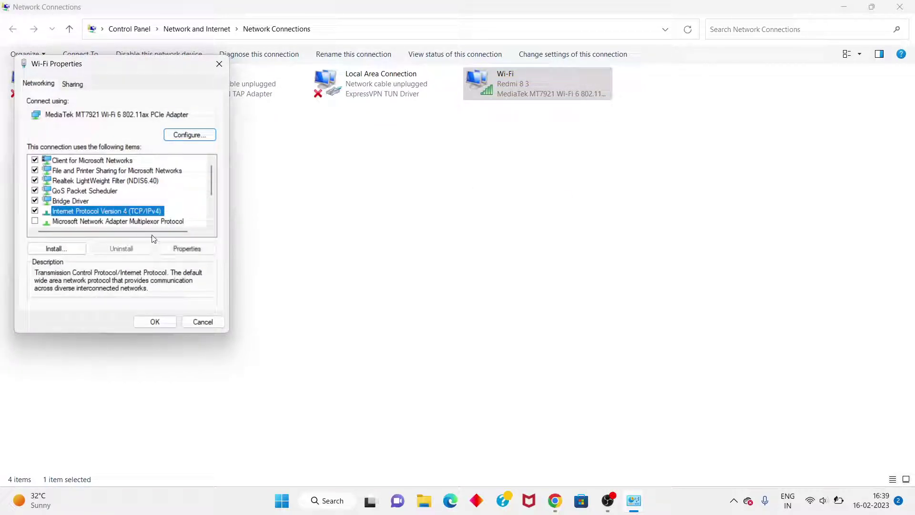
left_click(187, 249)
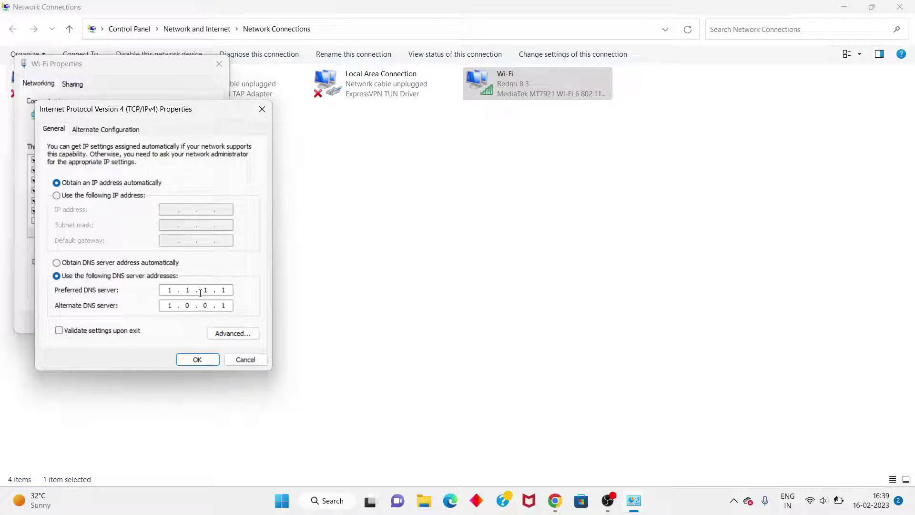
left_click(204, 363)
left_click(164, 323)
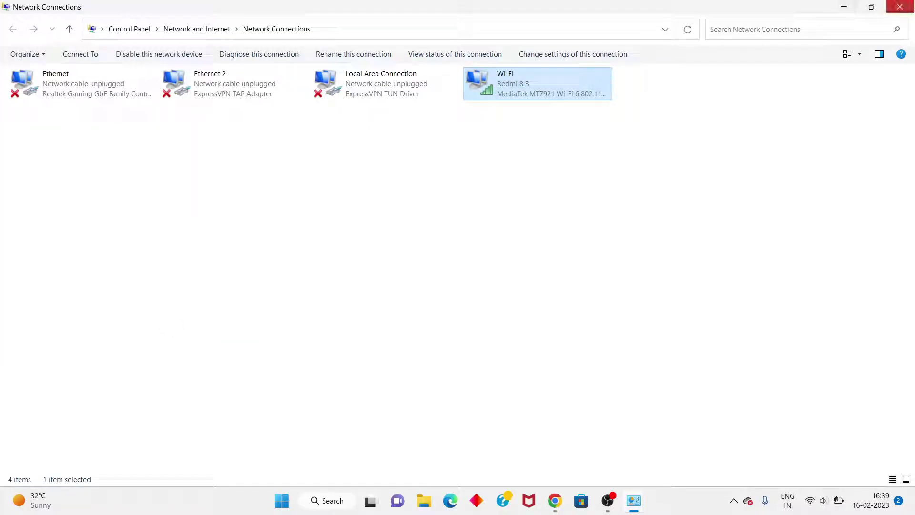
left_click(900, 7)
Close Network and Sharing Center, then toggle Wi-Fi off and on in Quick Settings to reconnect to Redmi 8
left_click(900, 7)
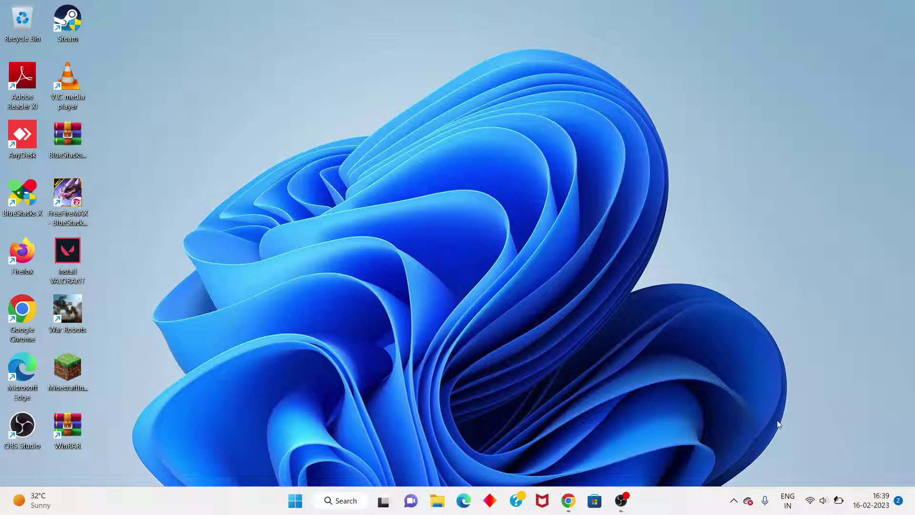
left_click(813, 505)
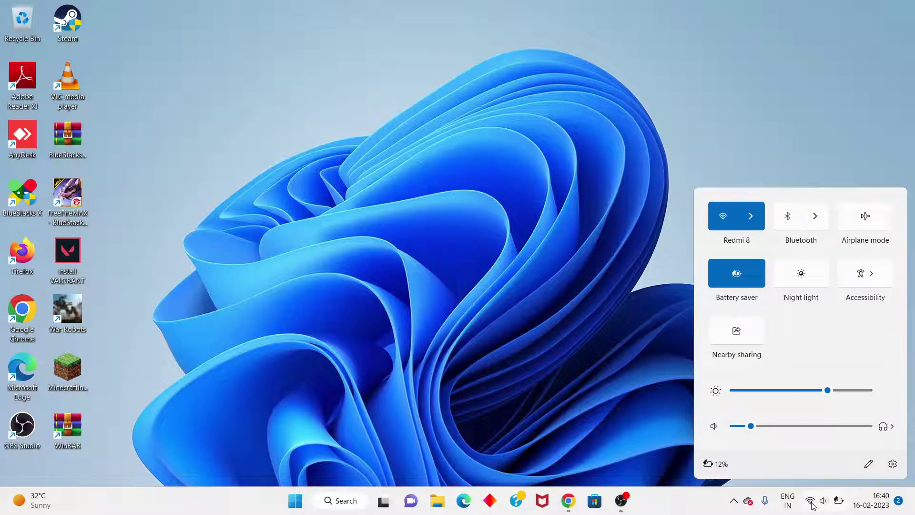
left_click(723, 225)
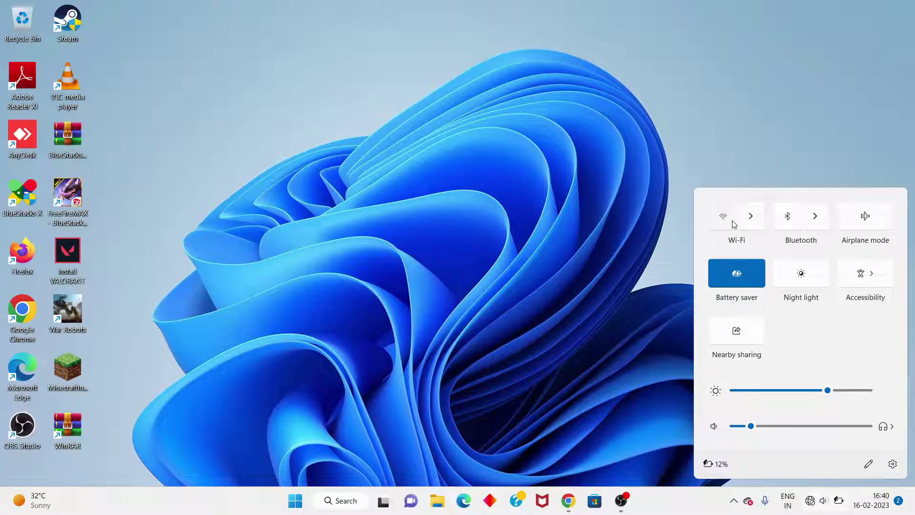
left_click(734, 224)
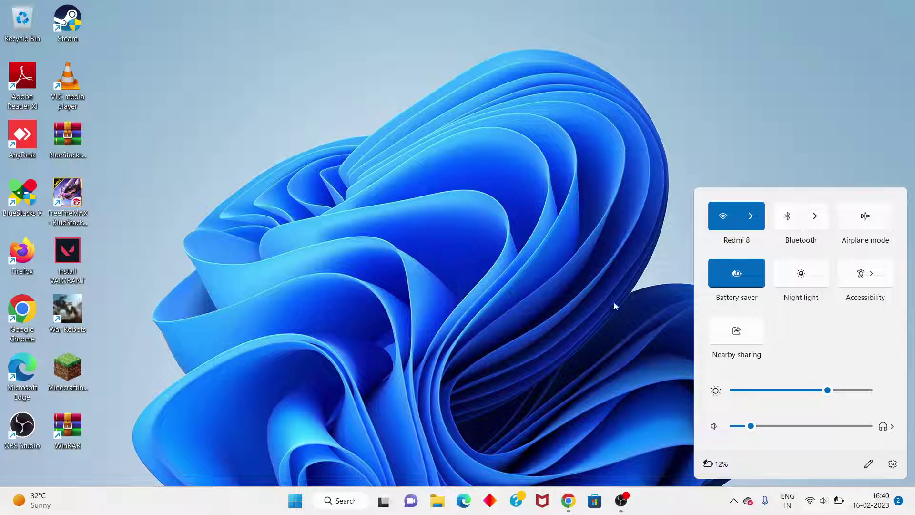
left_click(504, 239)
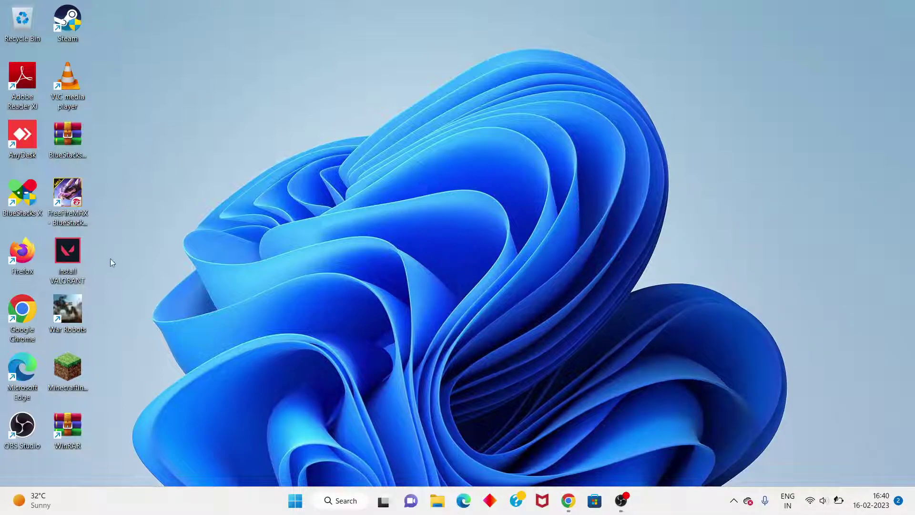
Set the Steam shortcut to Windows 8 compatibility mode with Run as administrator and apply
right_click(76, 33)
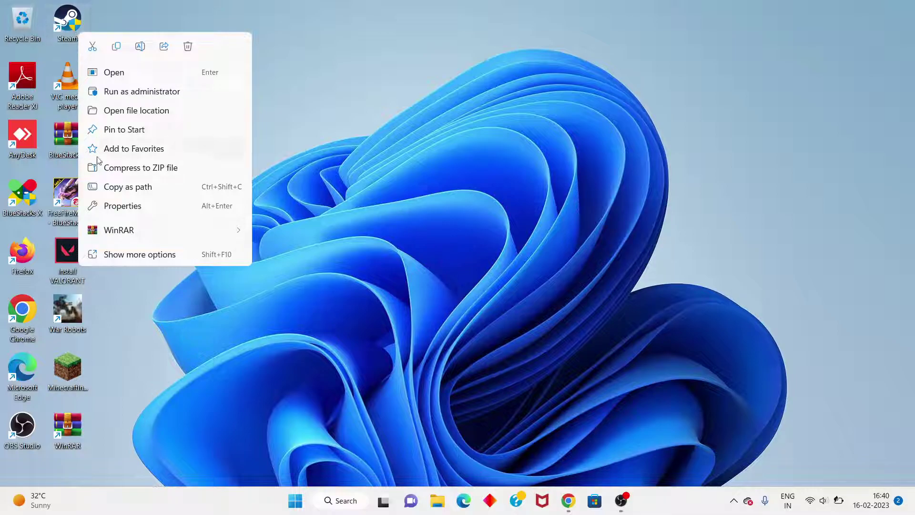
left_click(141, 209)
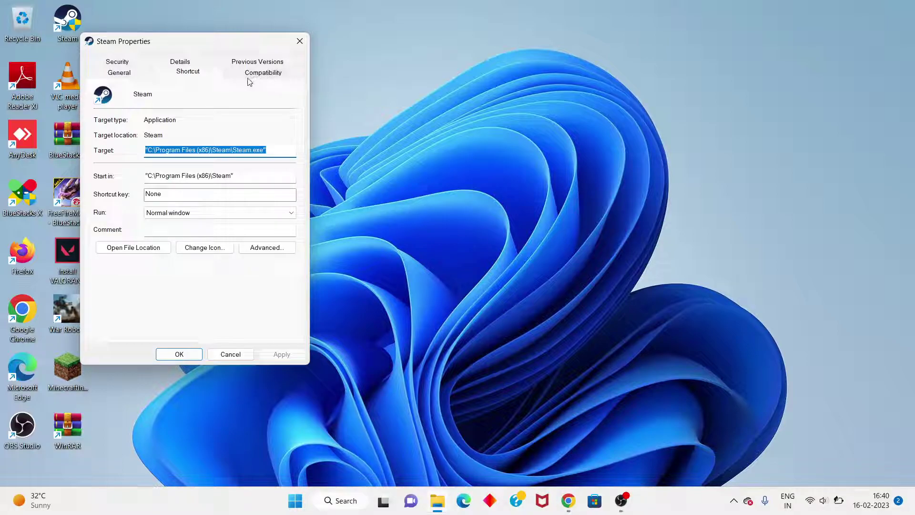
left_click(268, 73)
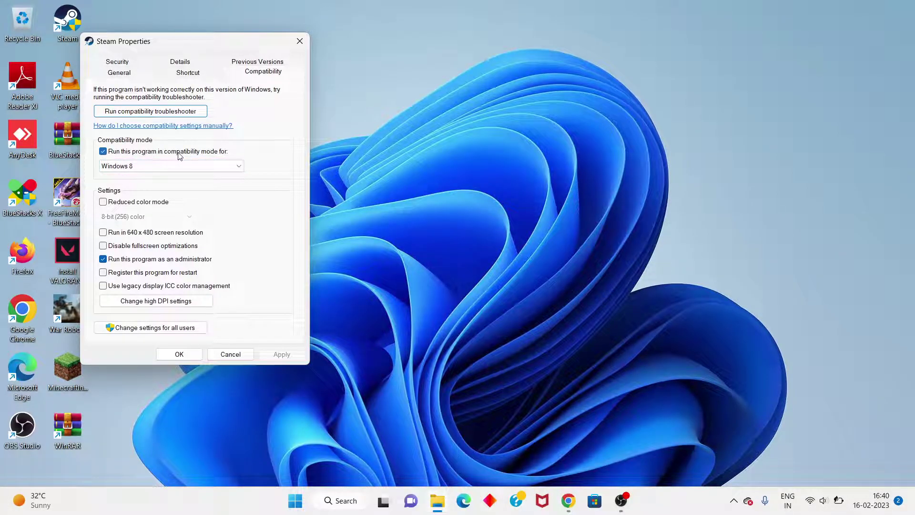
left_click(170, 166)
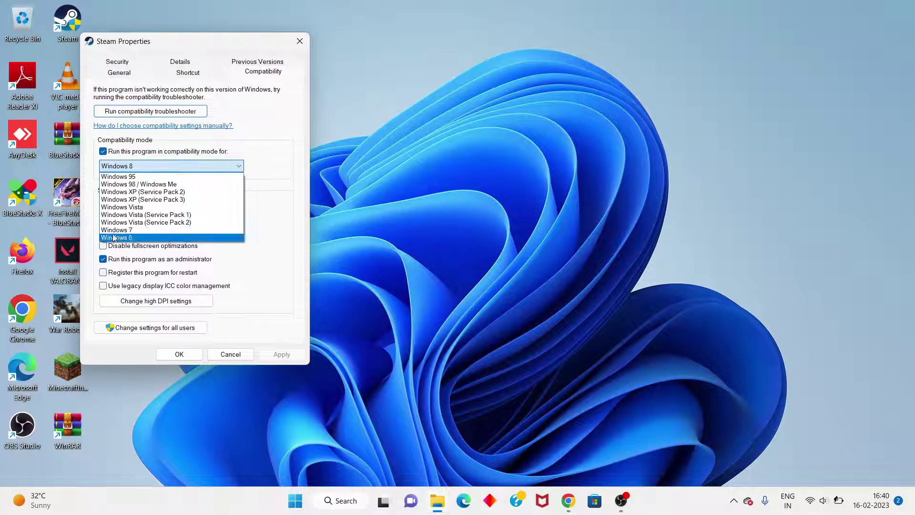
left_click(142, 238)
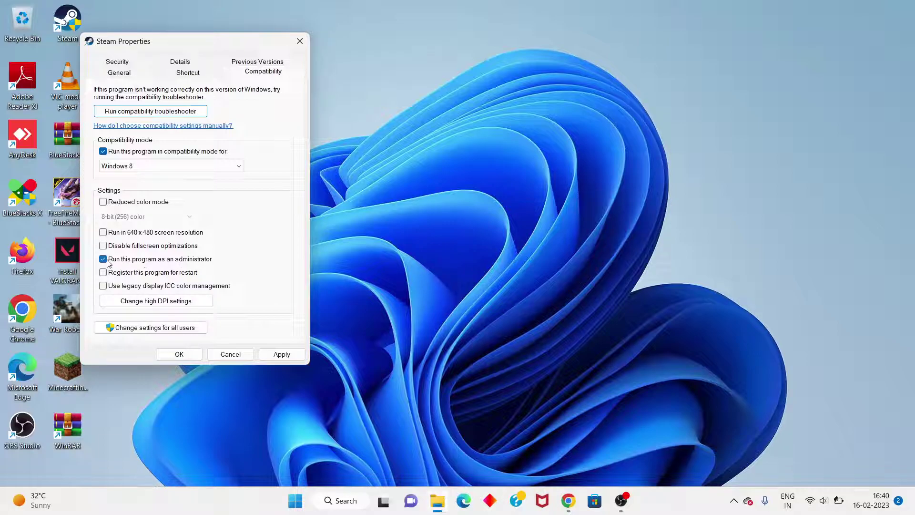
left_click(275, 357)
left_click(184, 355)
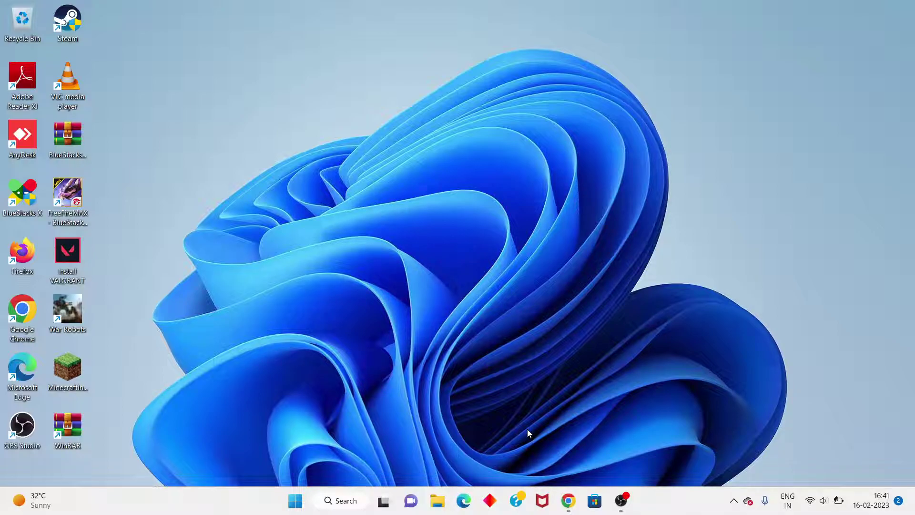
Open Settings and navigate through Network & internet and Advanced network settings to Network reset
left_click(345, 500)
type("sett")
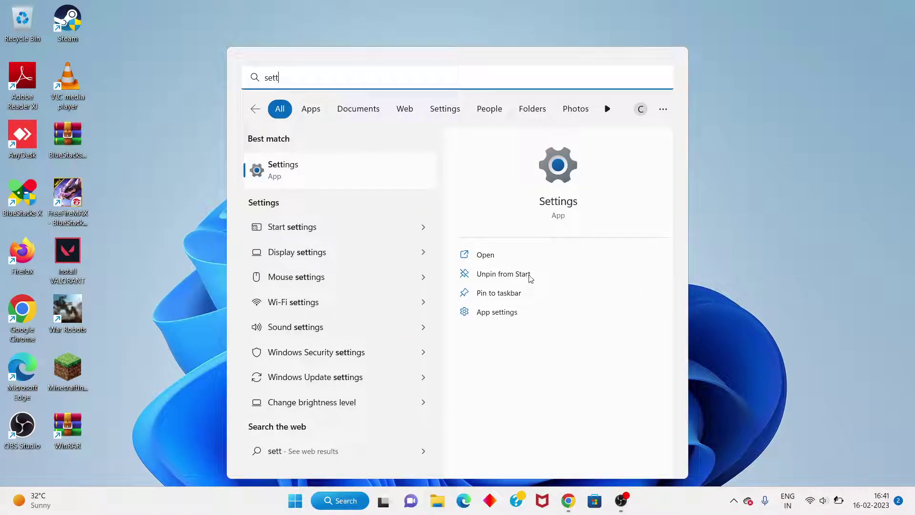
left_click(532, 263)
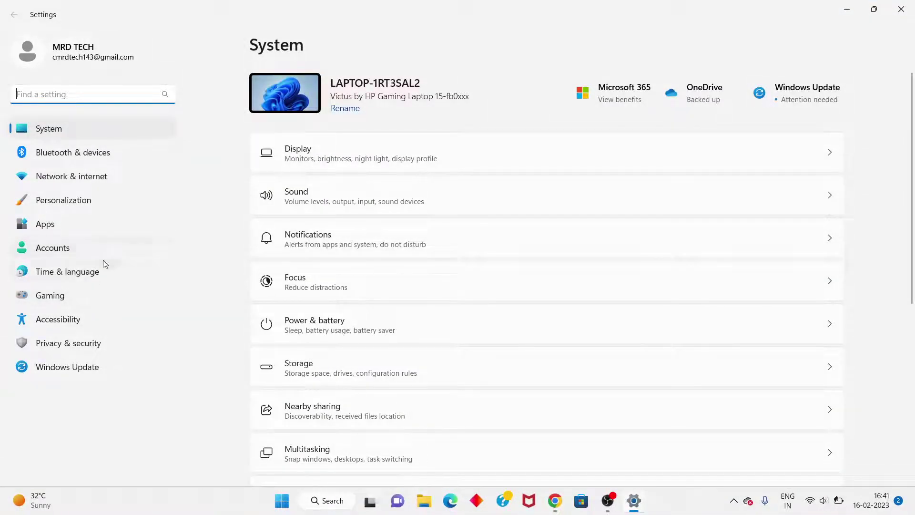
left_click(101, 177)
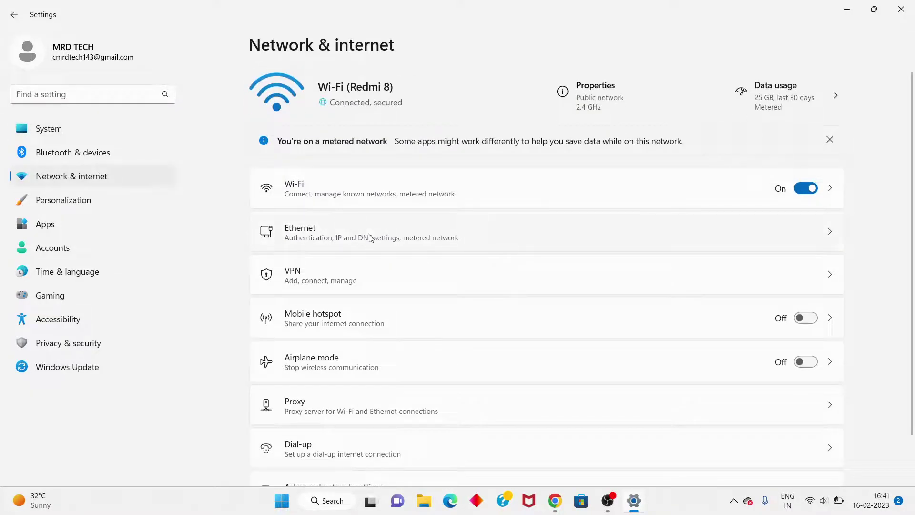
scroll(371, 237, "down", 1)
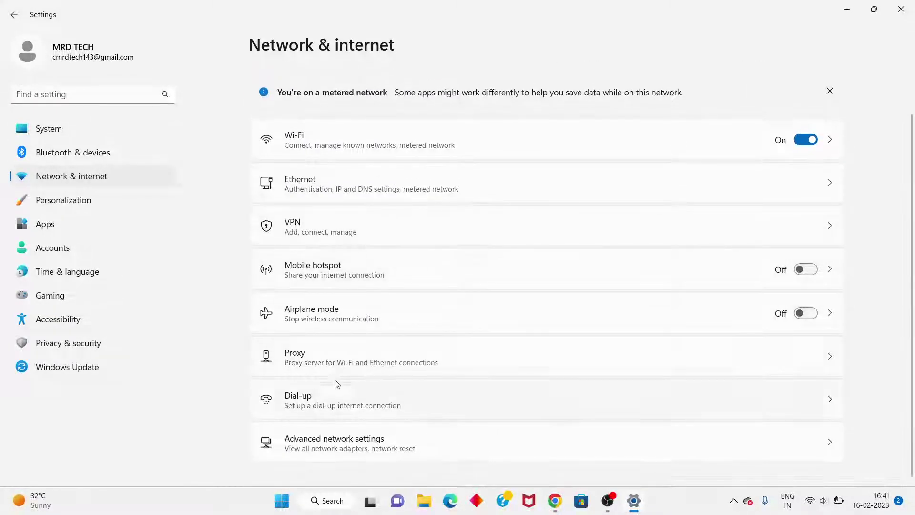
left_click(401, 442)
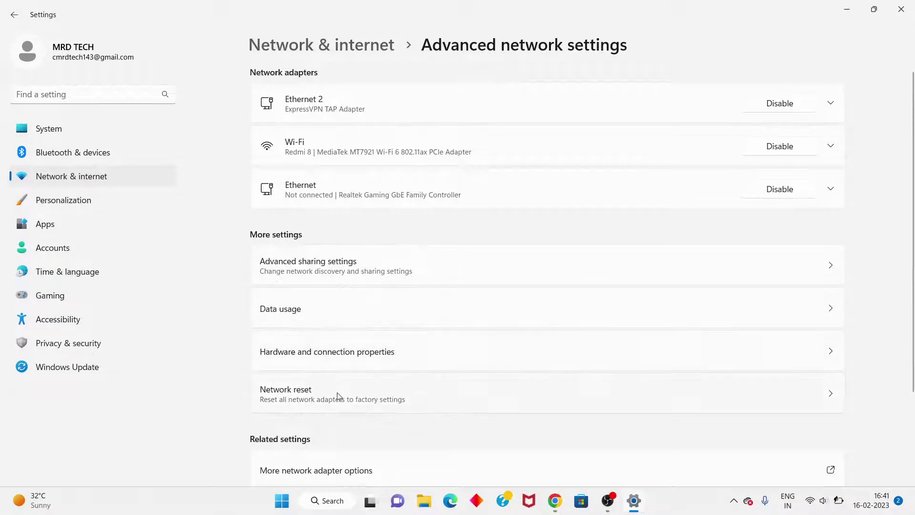
left_click(487, 401)
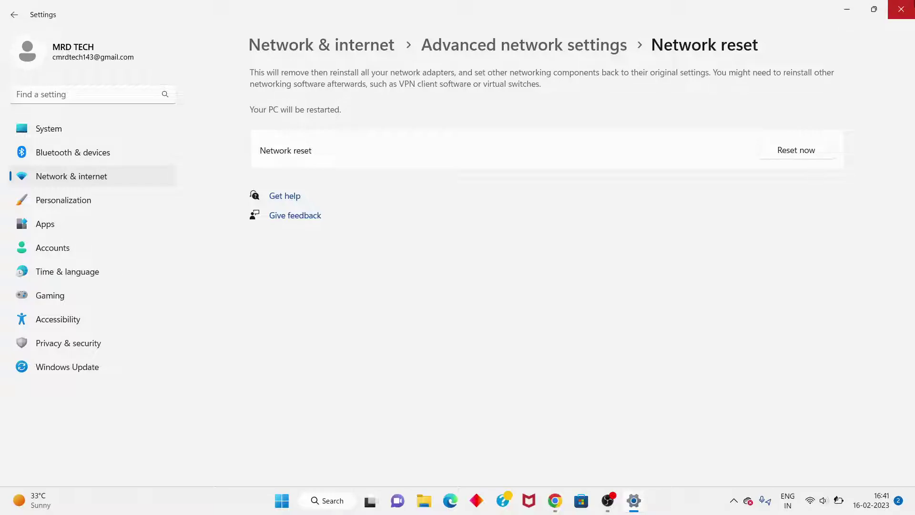
Close Settings and bring up the Start menu's power options for restarting
left_click(901, 9)
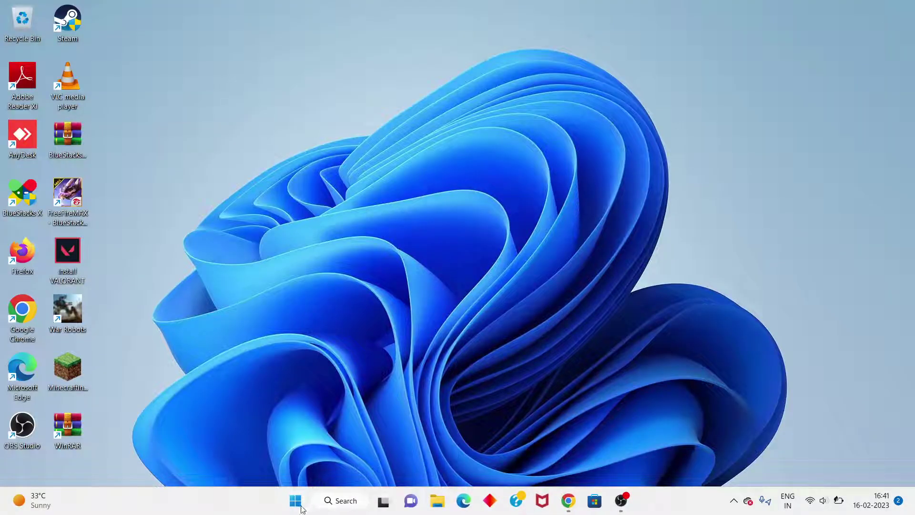
left_click(299, 507)
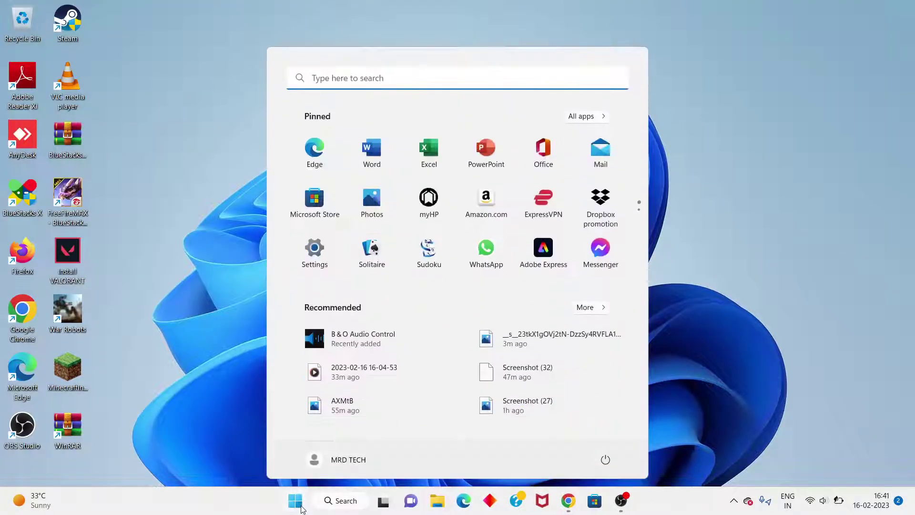
left_click(605, 459)
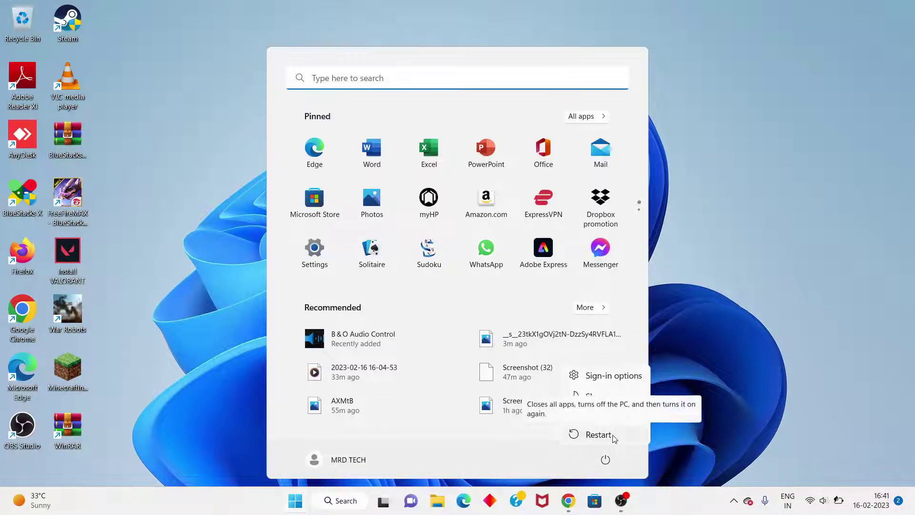